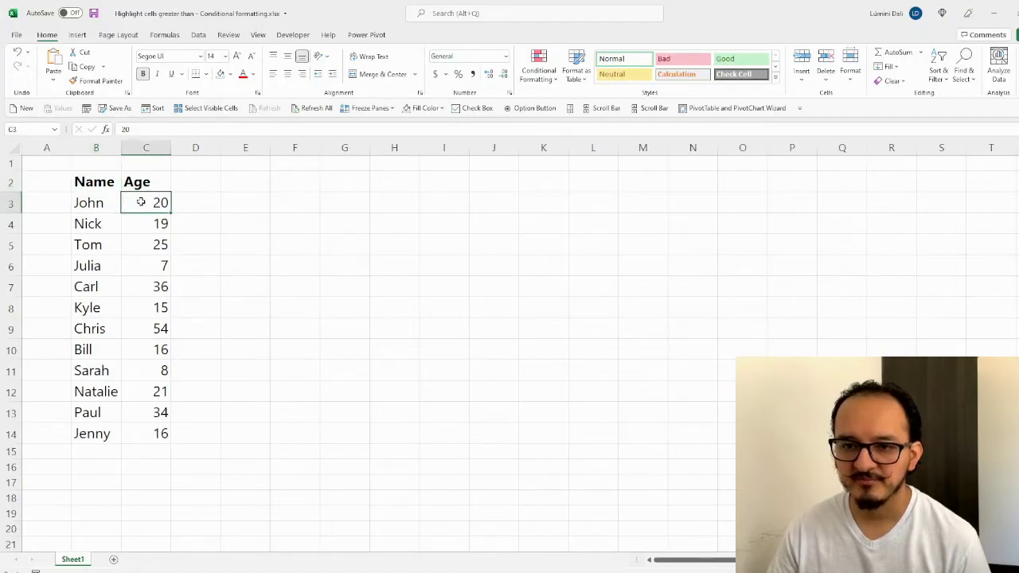
Select the Age values C3:C14 and start a Greater Than highlight rule.
{"action": "left_click_drag", "start_coordinate": [140, 202], "coordinate": [128, 433]}
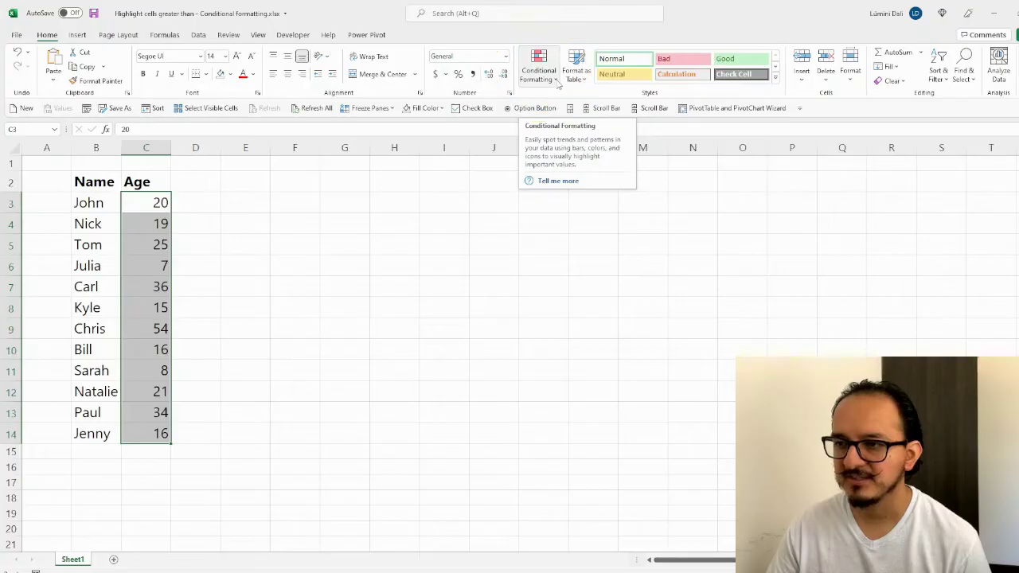
{"action": "left_click", "coordinate": [559, 85]}
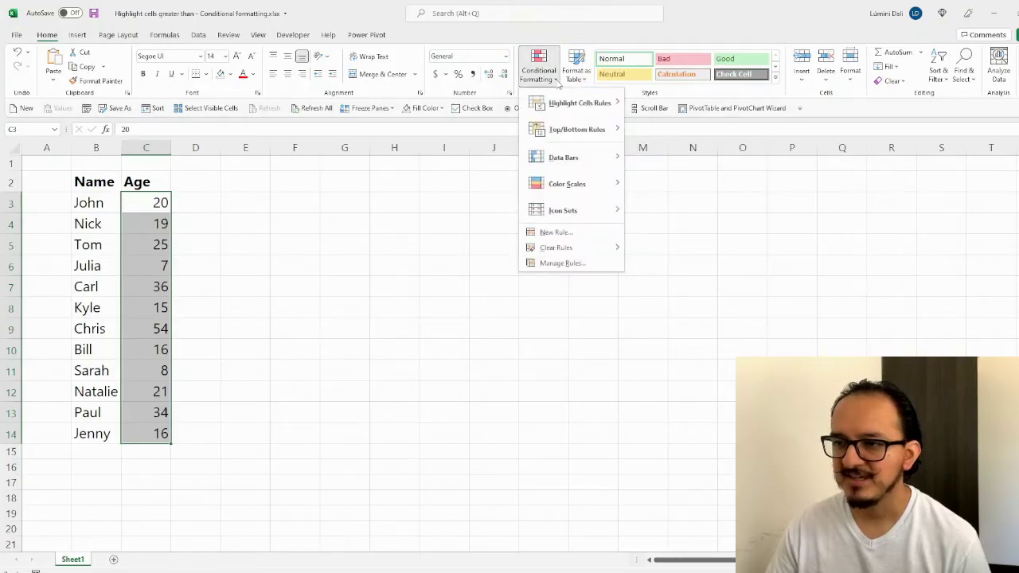
{"action": "mouse_move", "coordinate": [573, 103]}
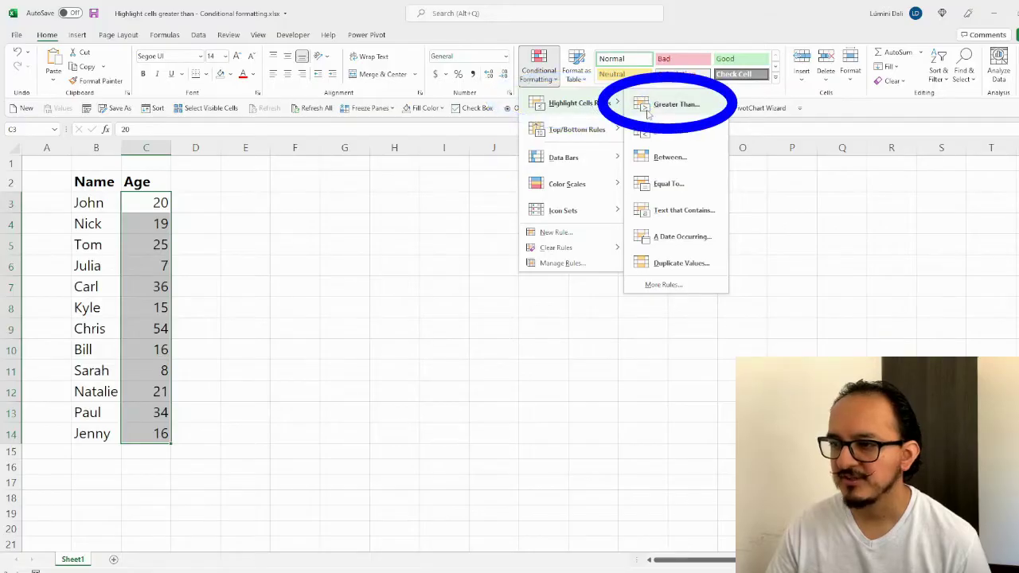
{"action": "left_click", "coordinate": [702, 111]}
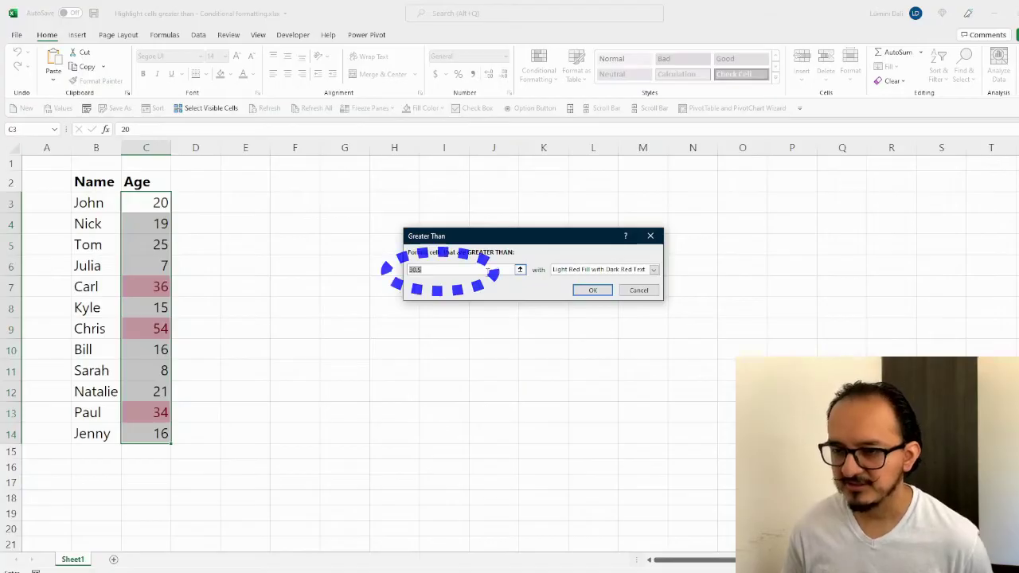
Highlight ages greater than 21 with Green Fill with Dark Green Text.
{"action": "type", "text": "21"}
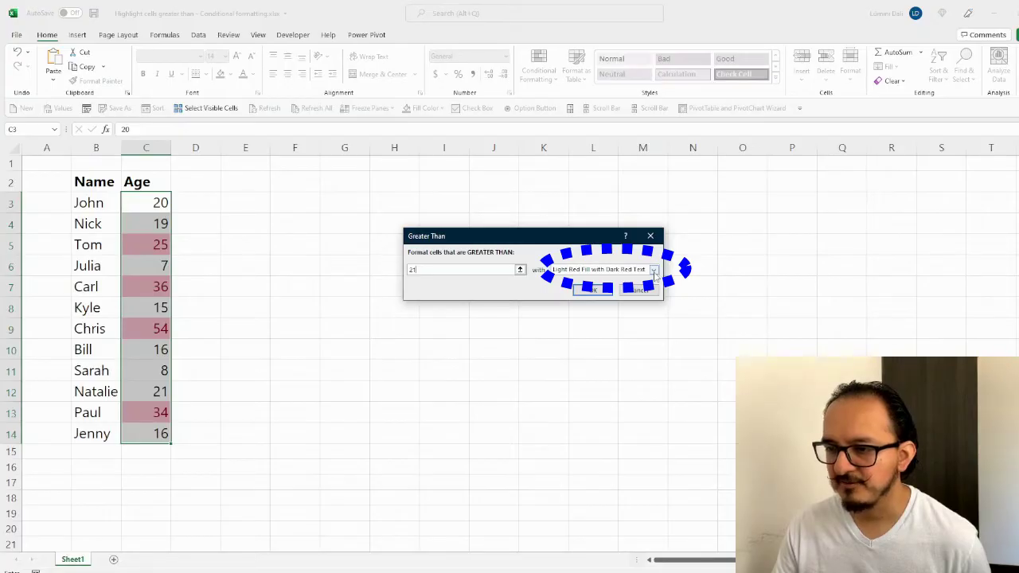
{"action": "left_click", "coordinate": [654, 271]}
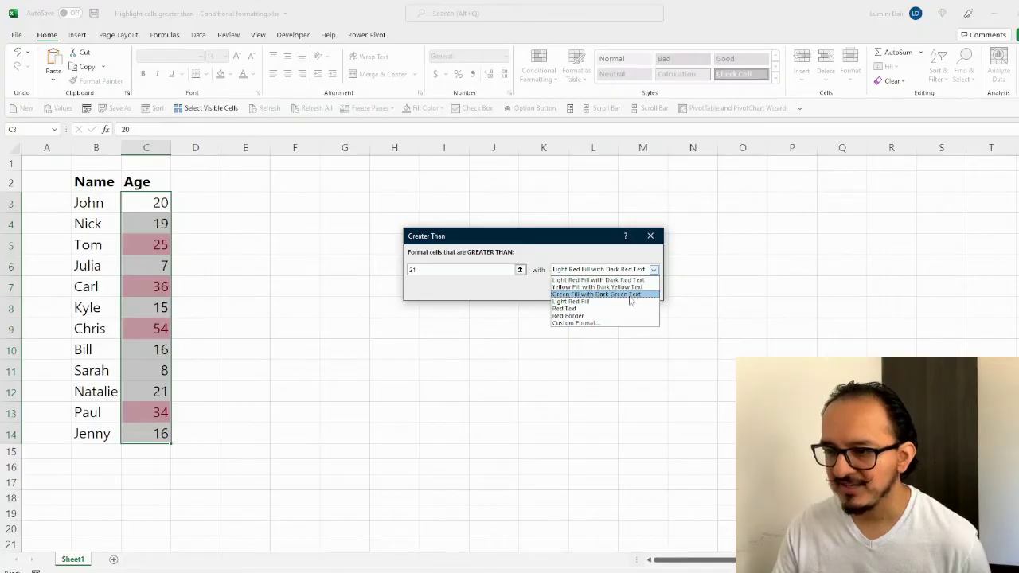
{"action": "left_click", "coordinate": [630, 294]}
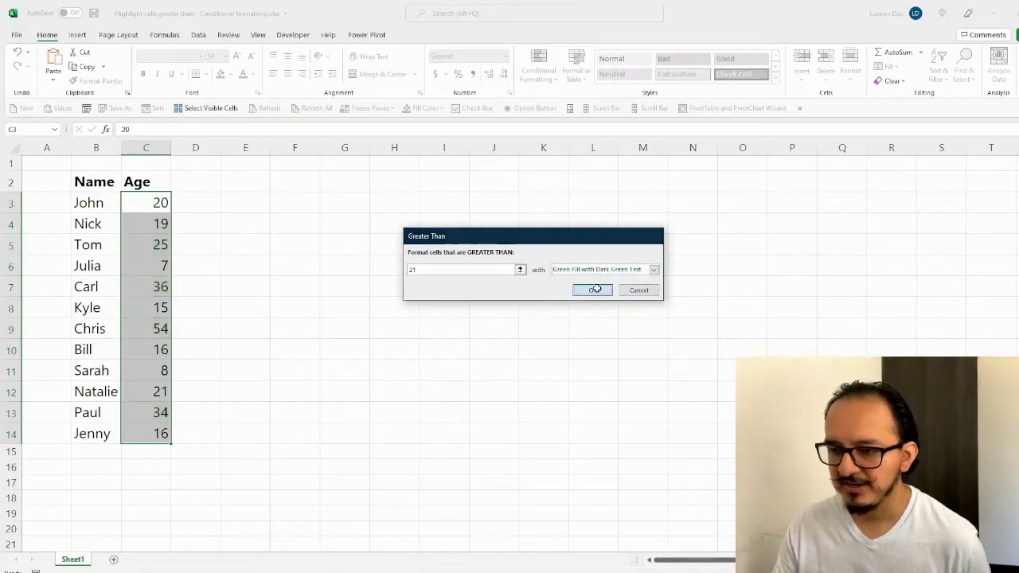
{"action": "left_click", "coordinate": [595, 292]}
{"action": "left_click", "coordinate": [132, 251]}
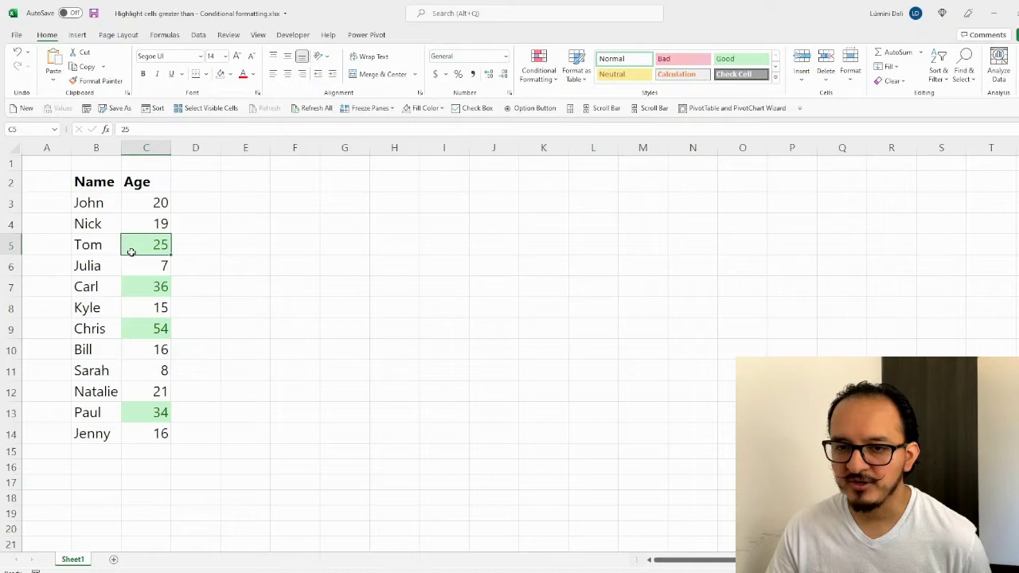
{"action": "left_click_drag", "start_coordinate": [110, 250], "coordinate": [140, 251]}
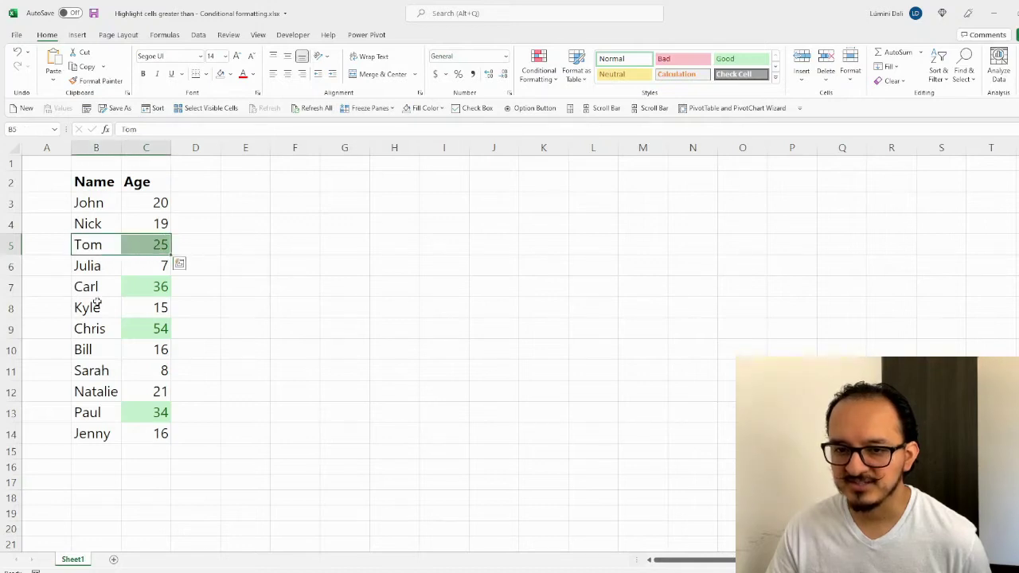
{"action": "left_click_drag", "start_coordinate": [110, 290], "coordinate": [150, 295], "text": "ctrl"}
{"action": "left_click_drag", "start_coordinate": [116, 332], "coordinate": [140, 335], "text": "ctrl"}
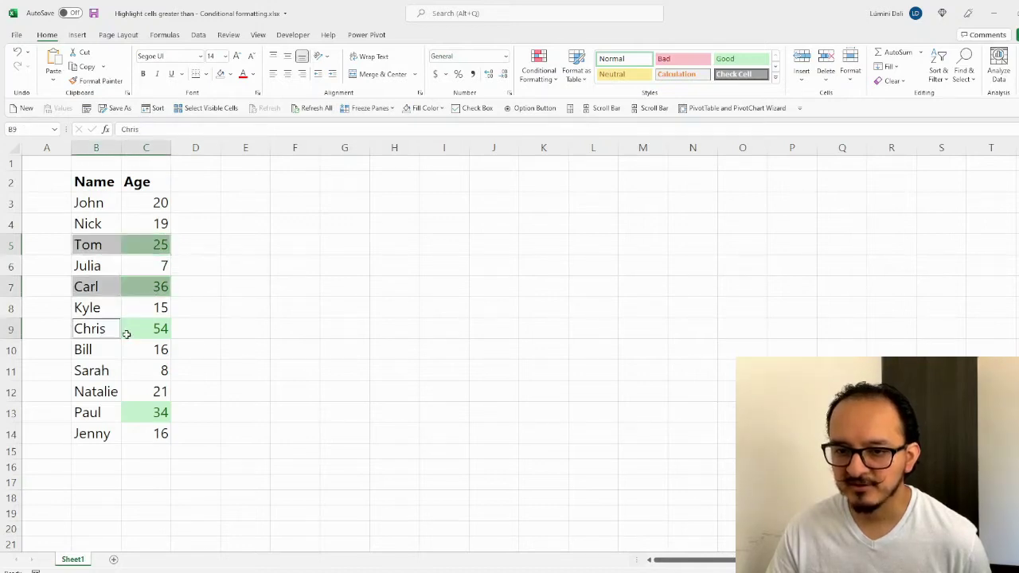
{"action": "left_click_drag", "start_coordinate": [101, 412], "coordinate": [141, 416], "text": "ctrl"}
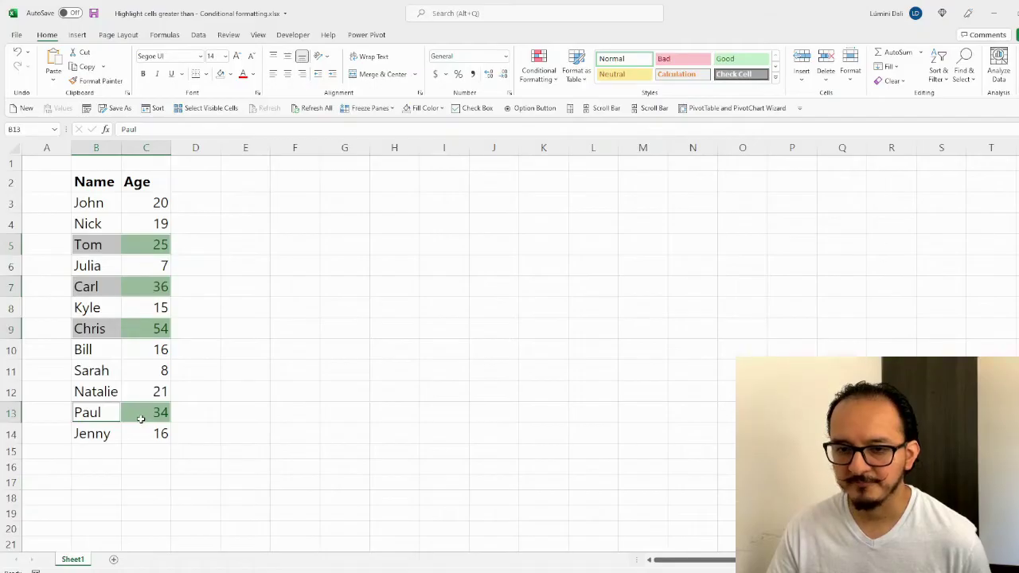
{"action": "left_click", "coordinate": [149, 390]}
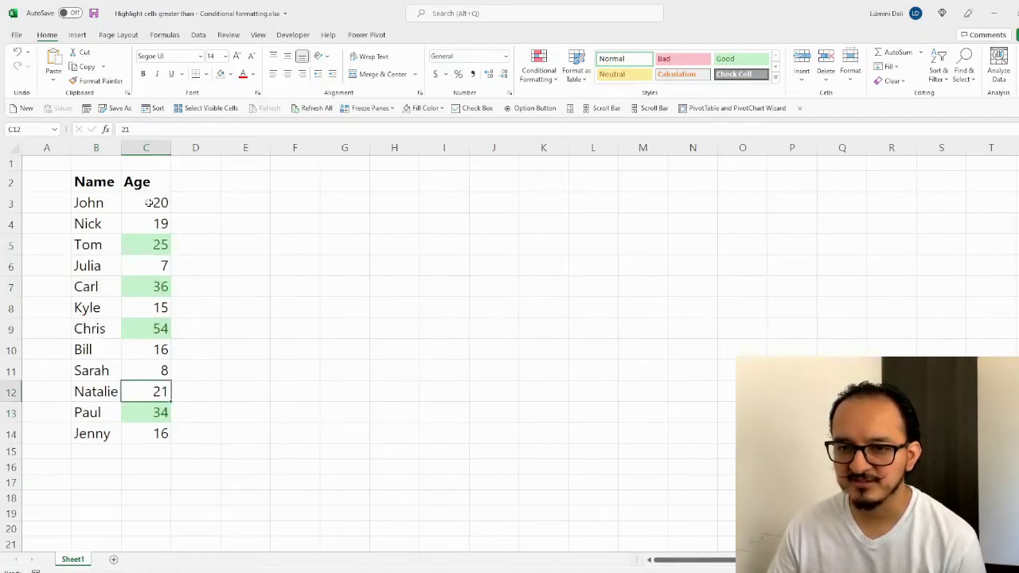
{"action": "left_click_drag", "start_coordinate": [150, 204], "coordinate": [150, 434]}
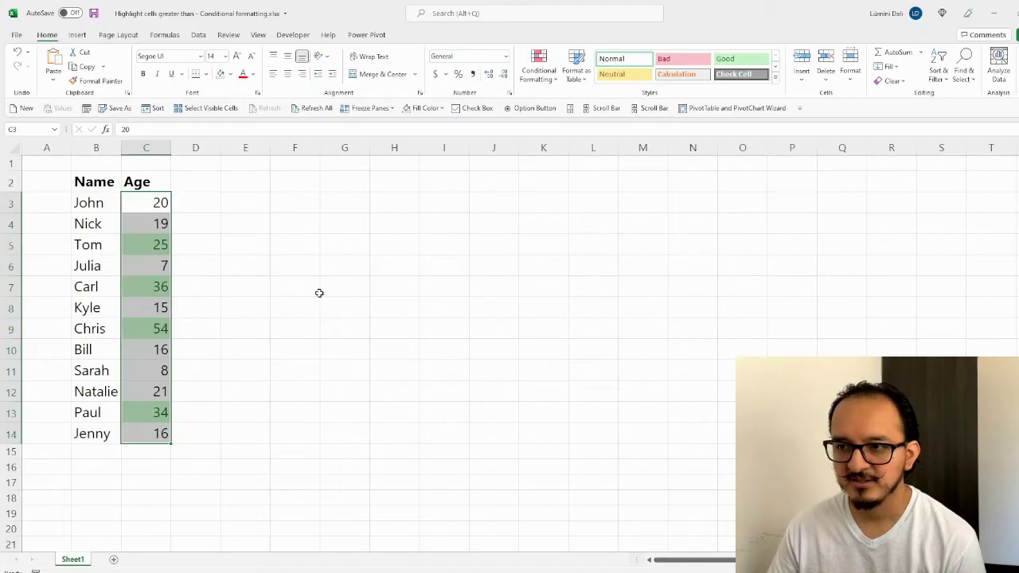
Open the Cell Value > 21 rule for editing from Manage Rules.
{"action": "left_click", "coordinate": [555, 82]}
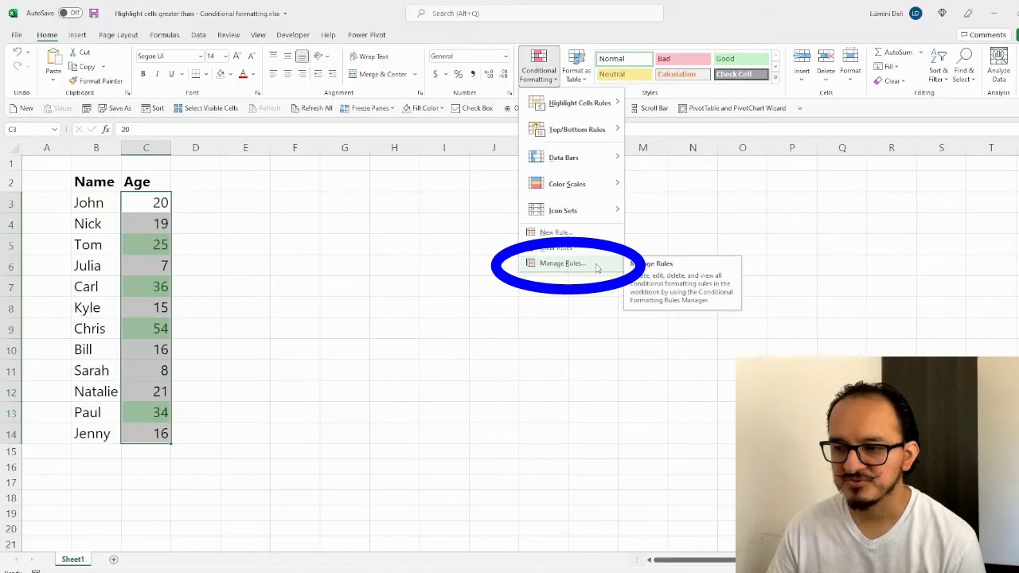
{"action": "left_click", "coordinate": [562, 264]}
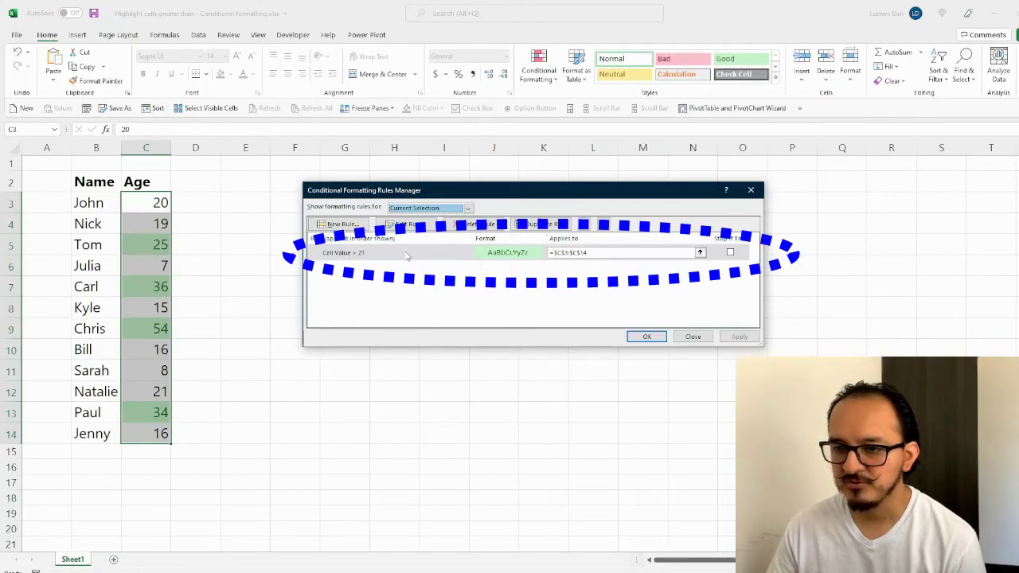
{"action": "left_click", "coordinate": [406, 254]}
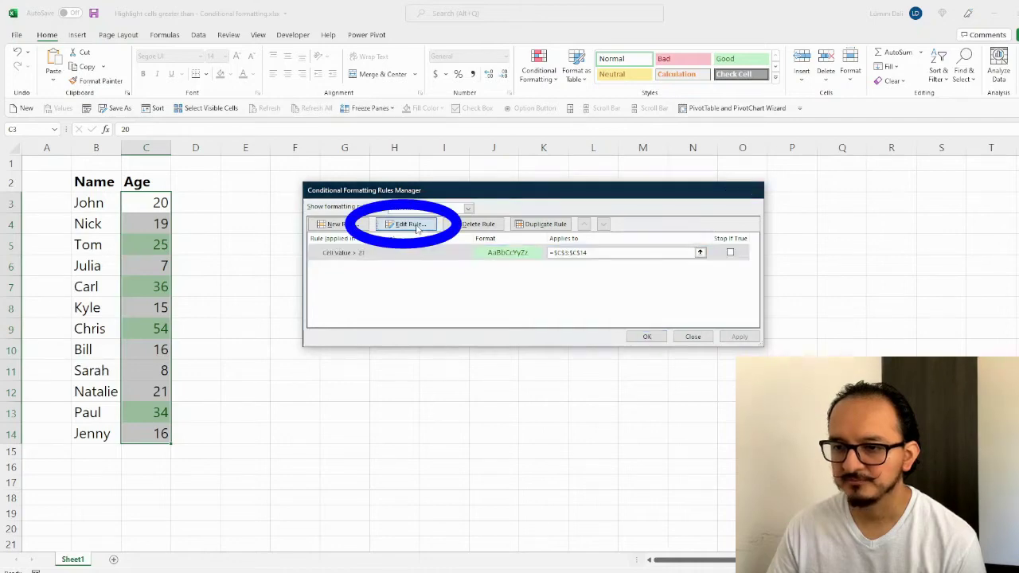
{"action": "left_click", "coordinate": [416, 226]}
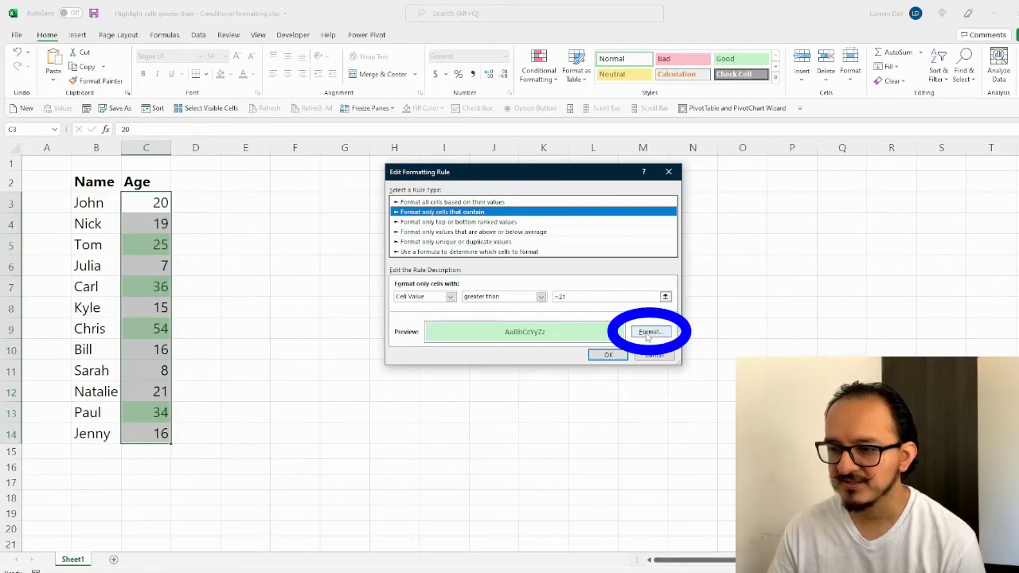
Make the rule's highlighted text bold and dark blue.
{"action": "left_click", "coordinate": [647, 333]}
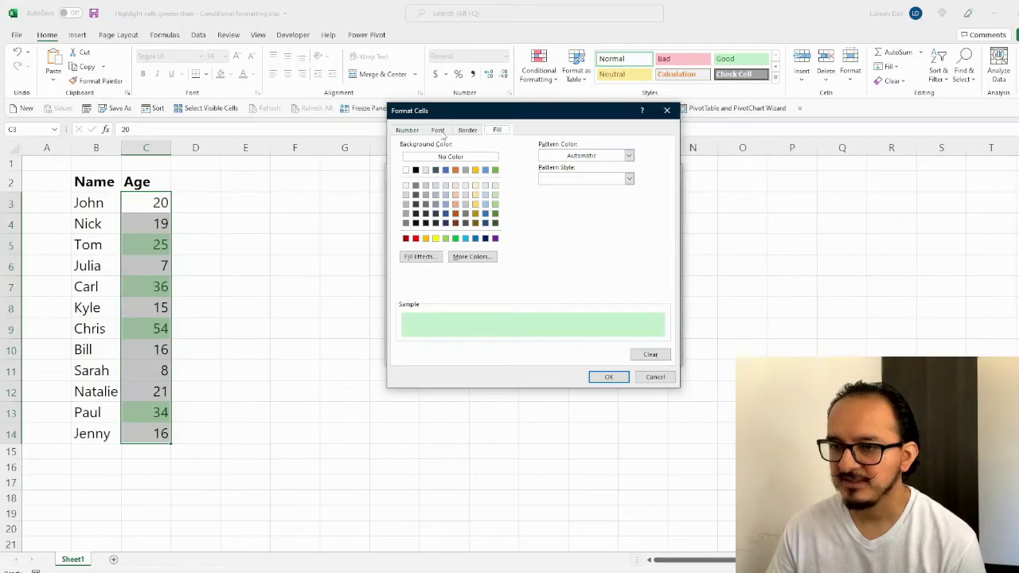
{"action": "left_click", "coordinate": [439, 131]}
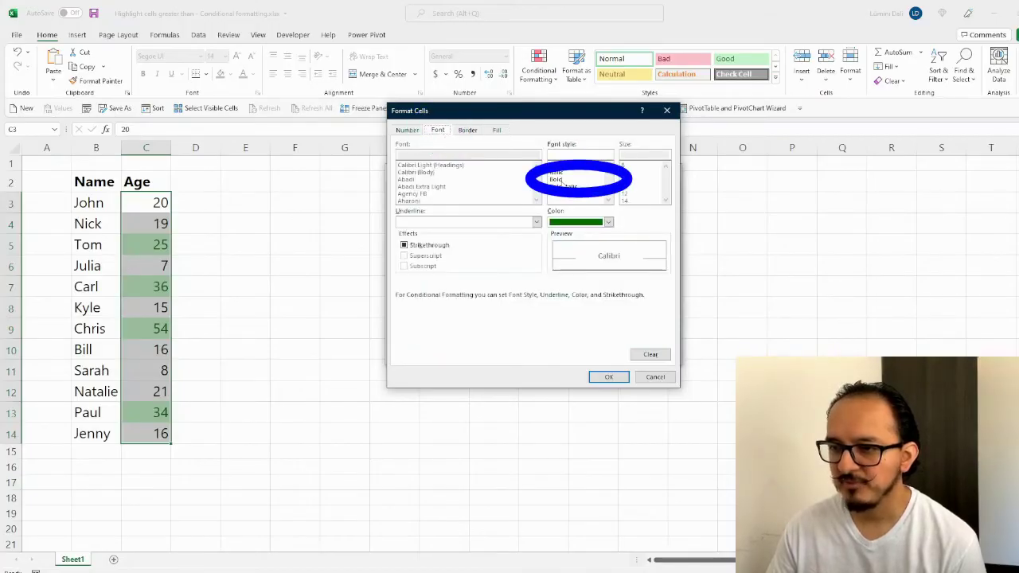
{"action": "left_click", "coordinate": [561, 180]}
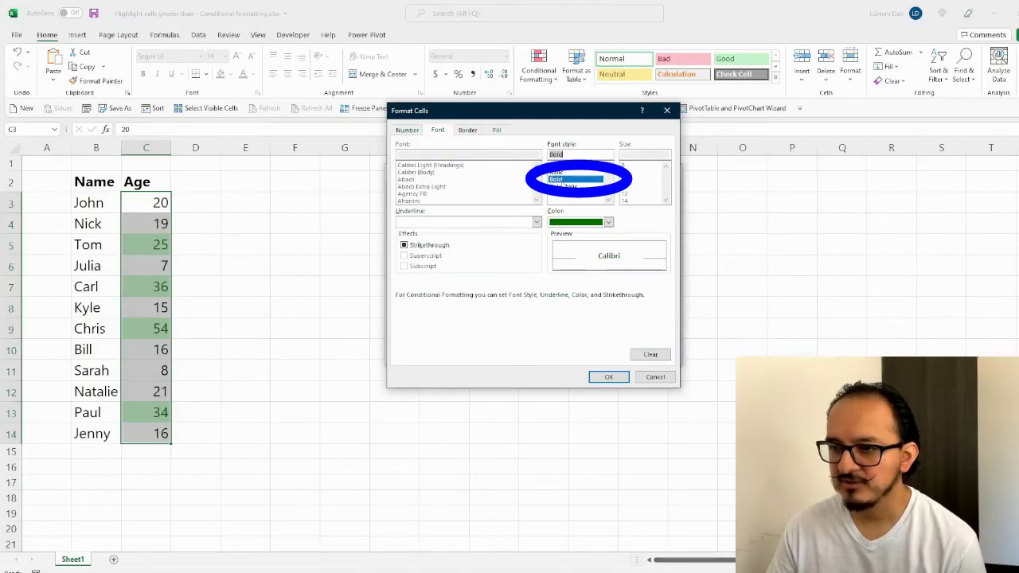
{"action": "left_click", "coordinate": [609, 223]}
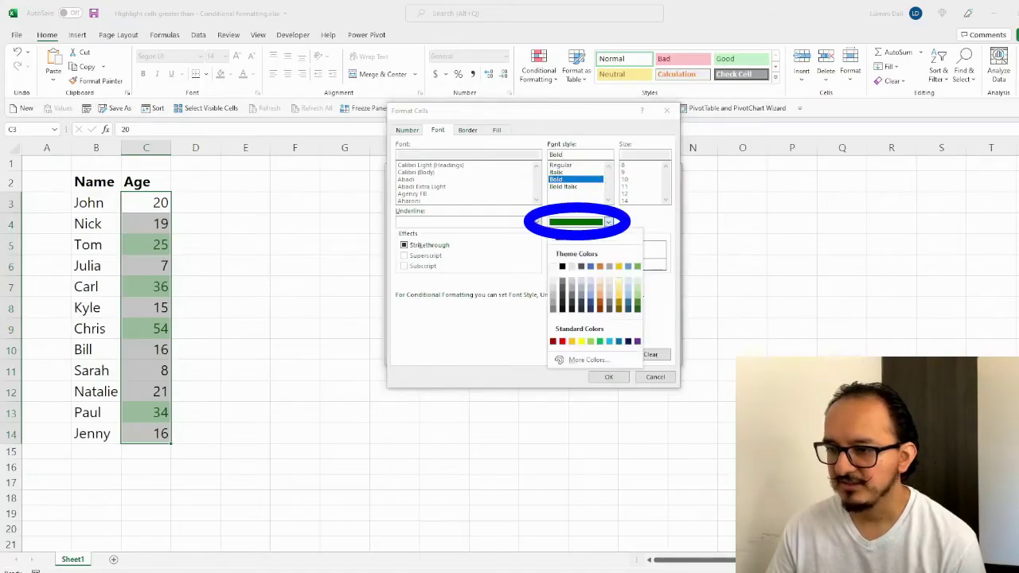
{"action": "left_click", "coordinate": [628, 341]}
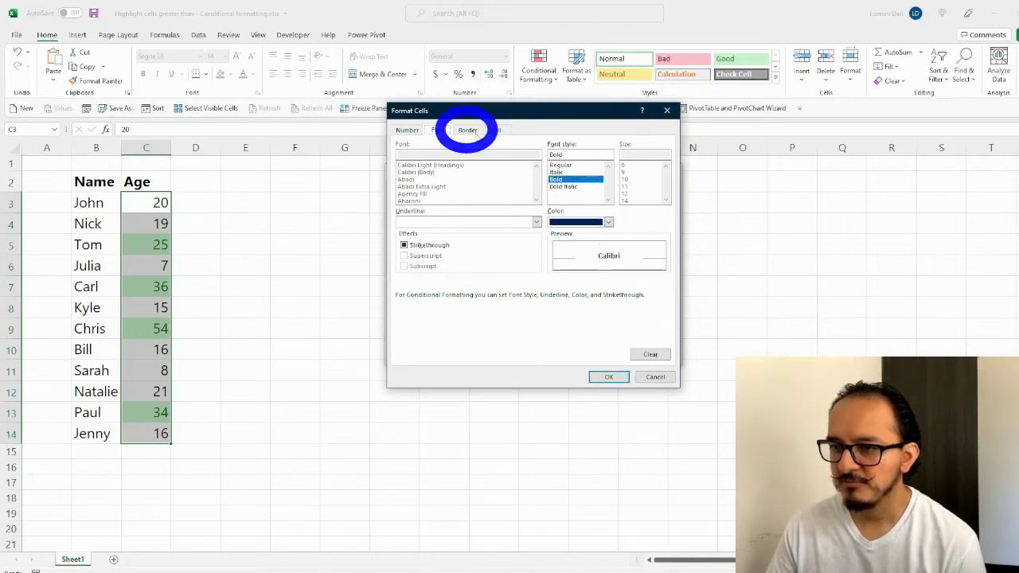
Add an outline border and a bright blue fill to the rule's format.
{"action": "left_click", "coordinate": [470, 131]}
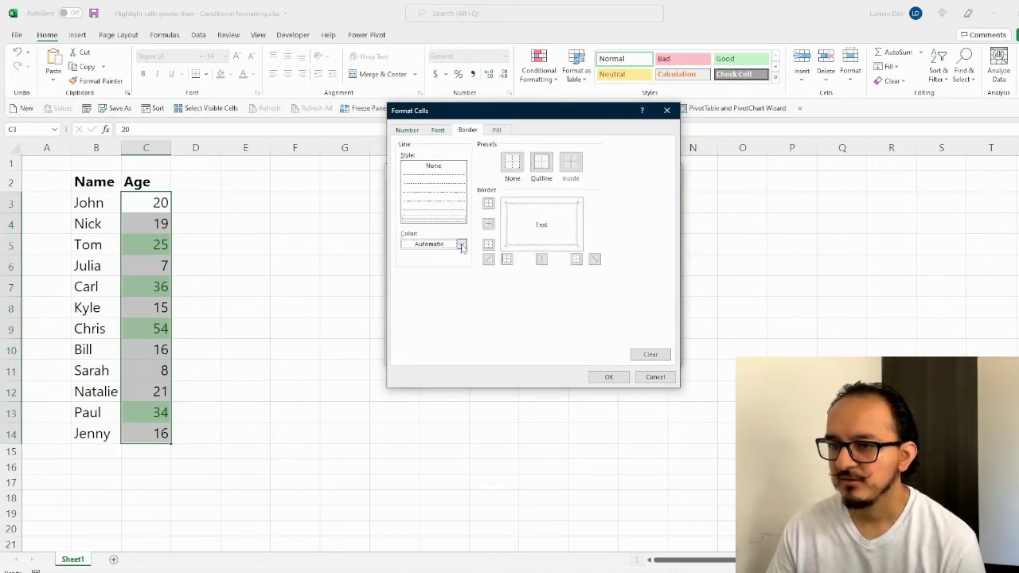
{"action": "left_click", "coordinate": [453, 193]}
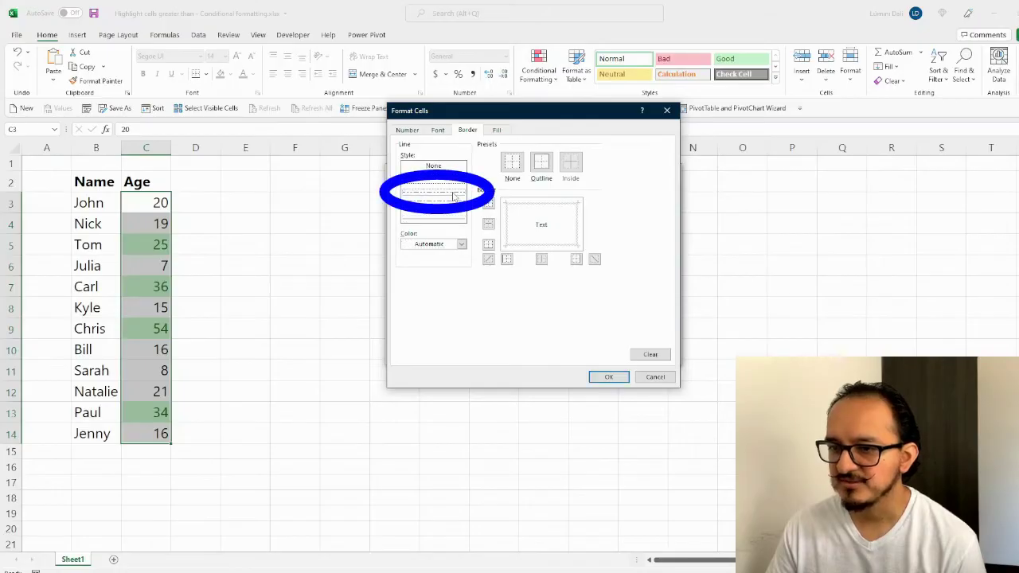
{"action": "left_click", "coordinate": [545, 165]}
{"action": "left_click", "coordinate": [544, 165]}
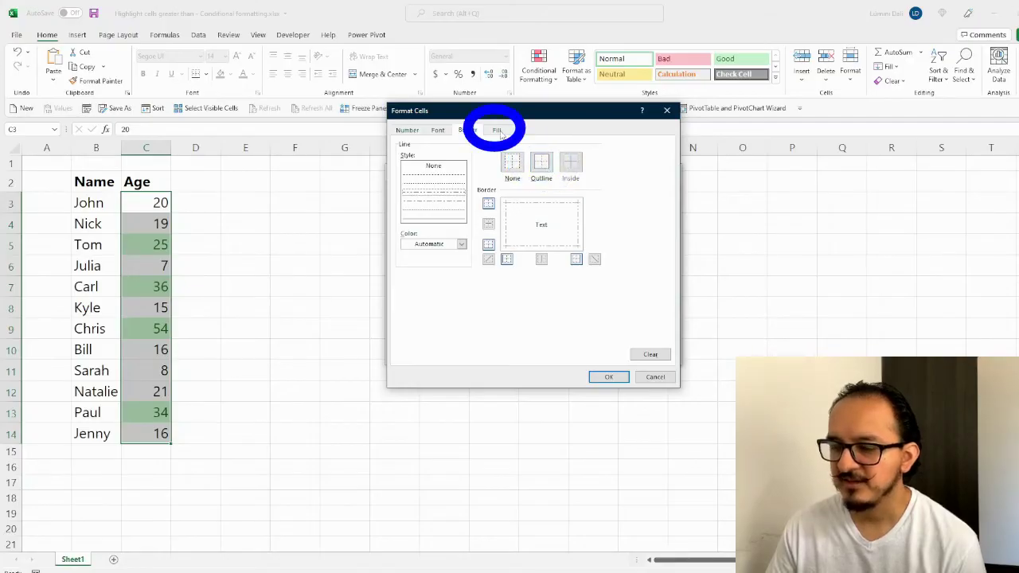
{"action": "left_click", "coordinate": [500, 132]}
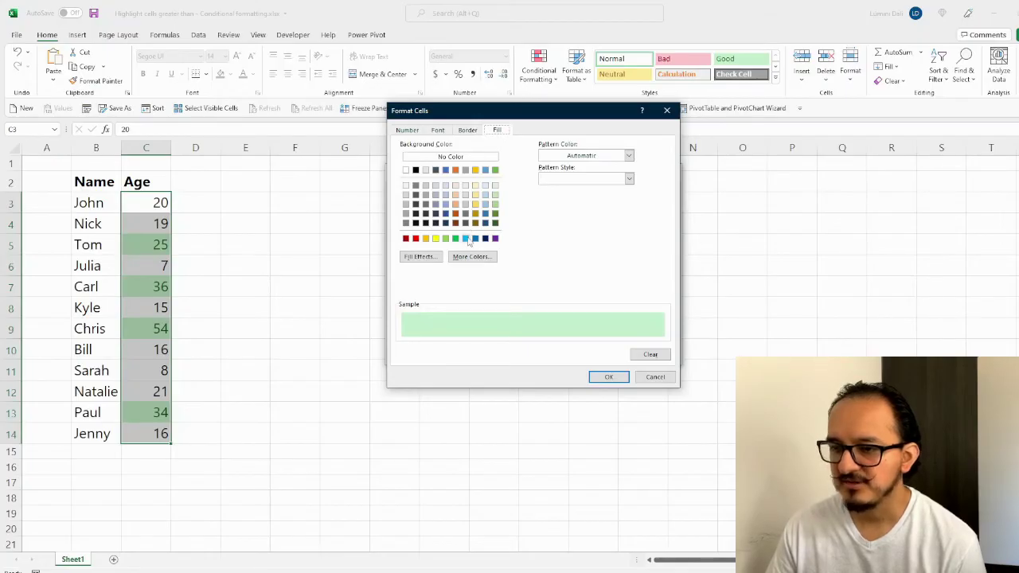
{"action": "left_click", "coordinate": [466, 239]}
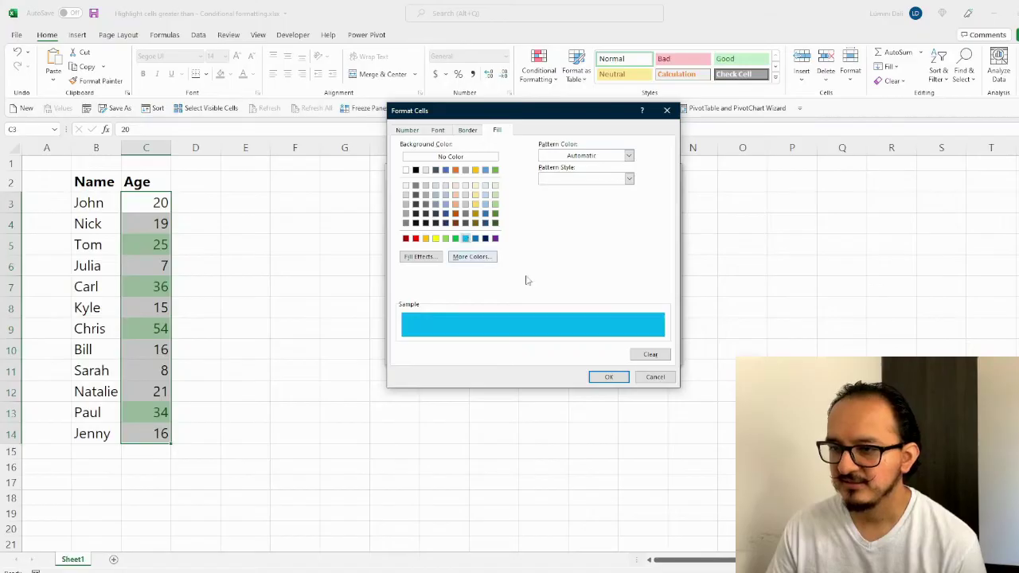
{"action": "left_click", "coordinate": [614, 378]}
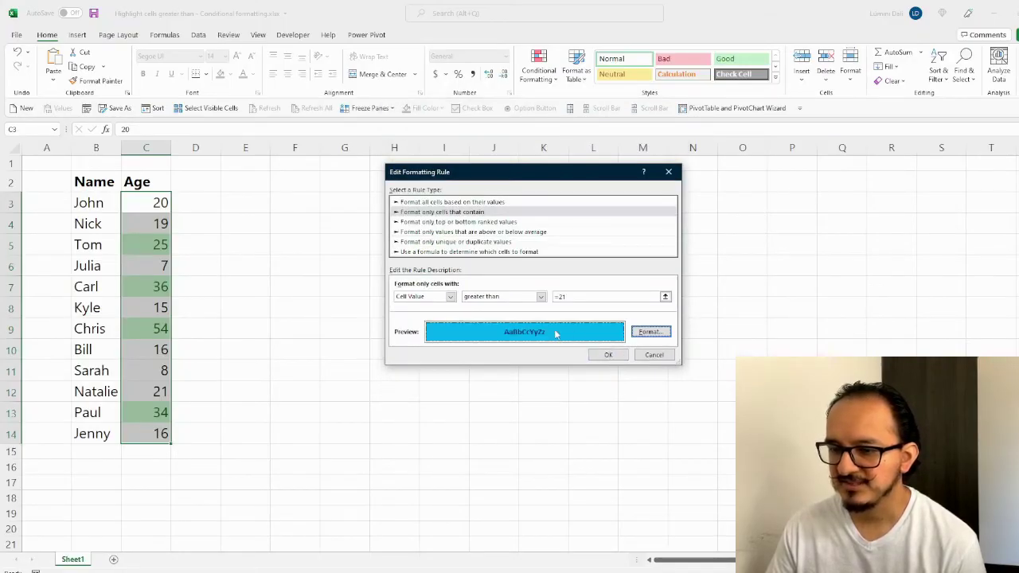
Apply the edited rule so ages 25, 36, 54 and 34 show bold text on bright blue fill.
{"action": "left_click", "coordinate": [607, 356]}
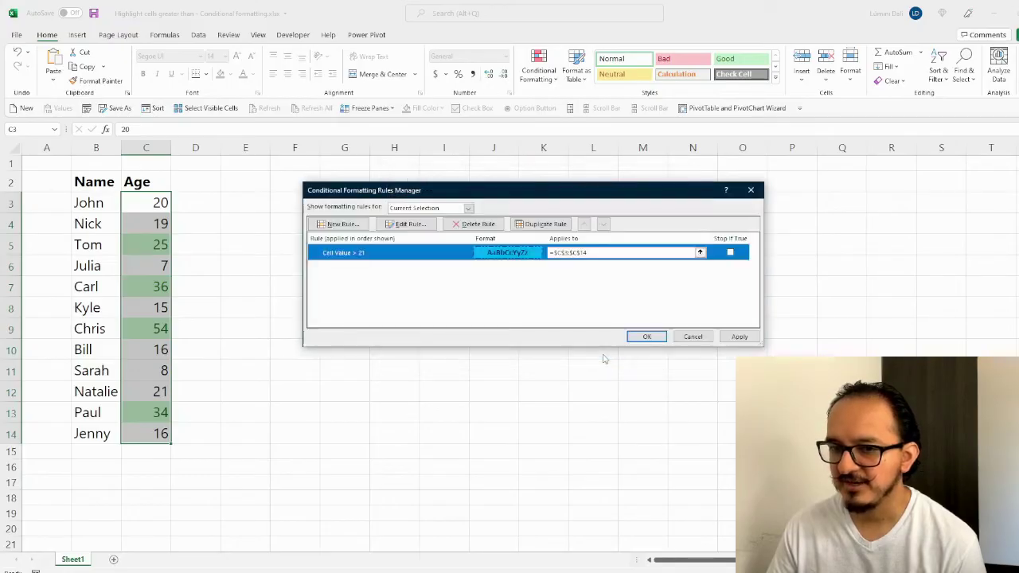
{"action": "left_click", "coordinate": [739, 337]}
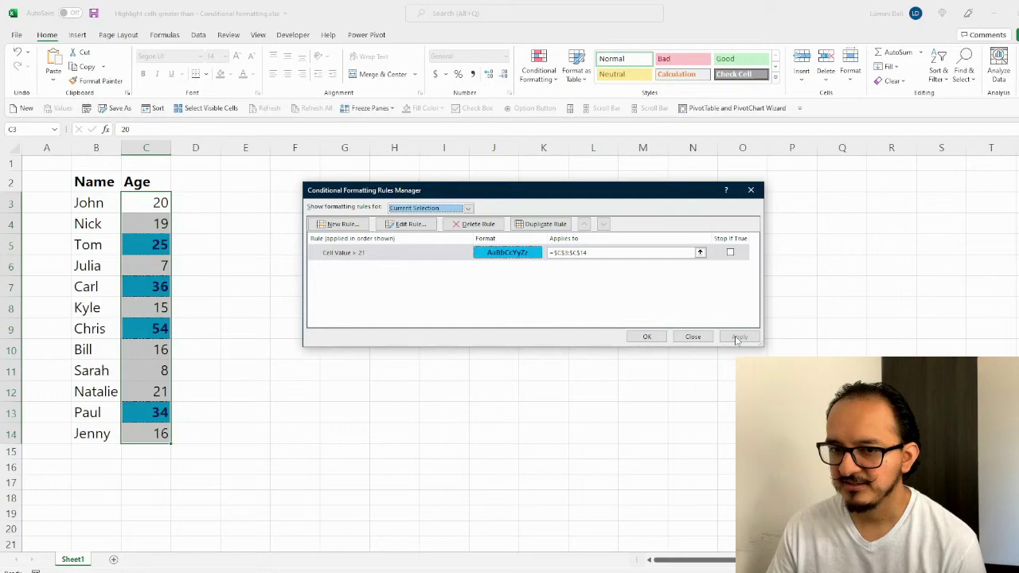
{"action": "left_click", "coordinate": [648, 336]}
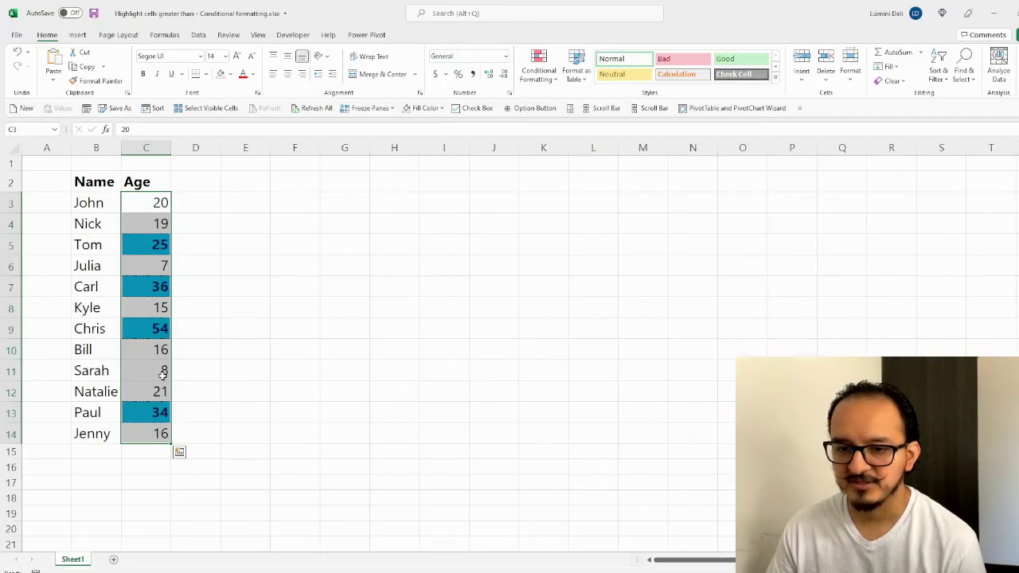
{"action": "left_click", "coordinate": [160, 367]}
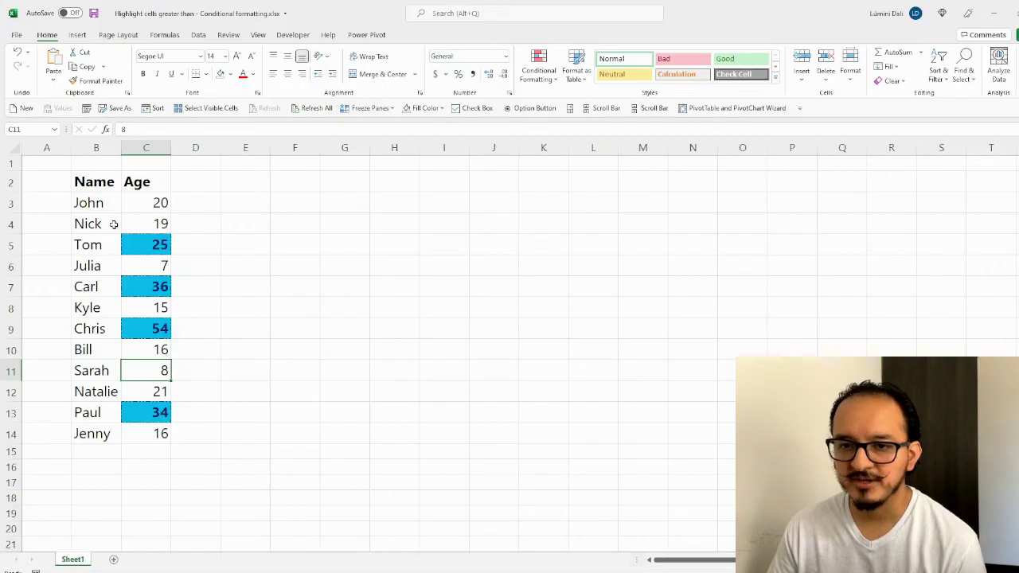
{"action": "left_click", "coordinate": [144, 206]}
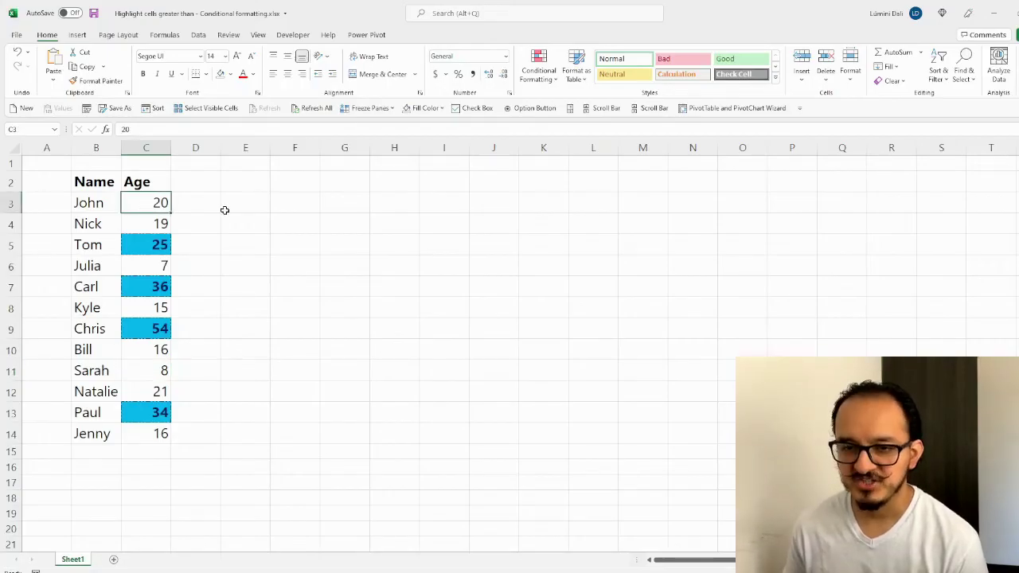
Change the age in C3 to 30 and the age in C13 to 10.
{"action": "type", "text": "30"}
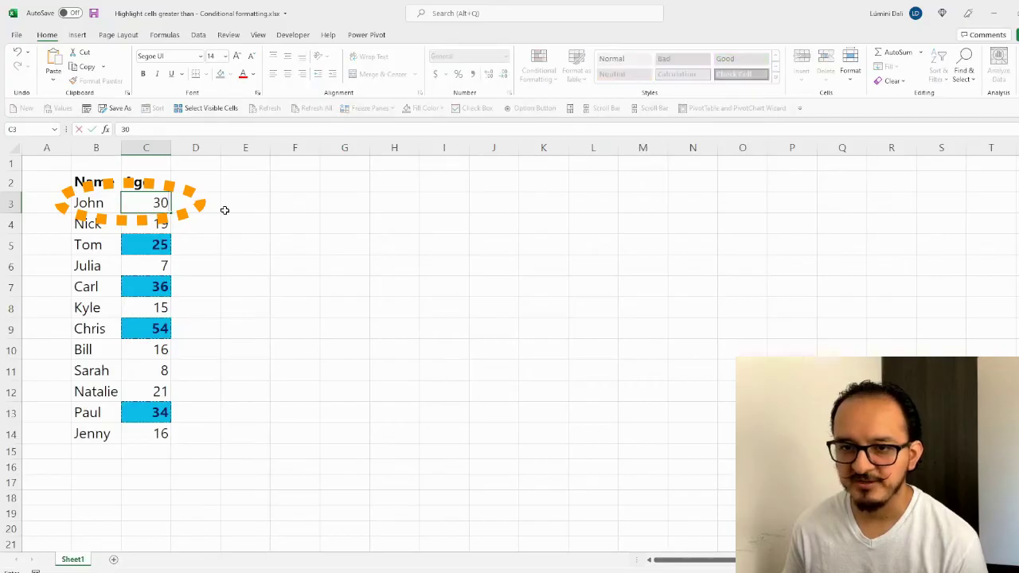
{"action": "key", "text": "Return"}
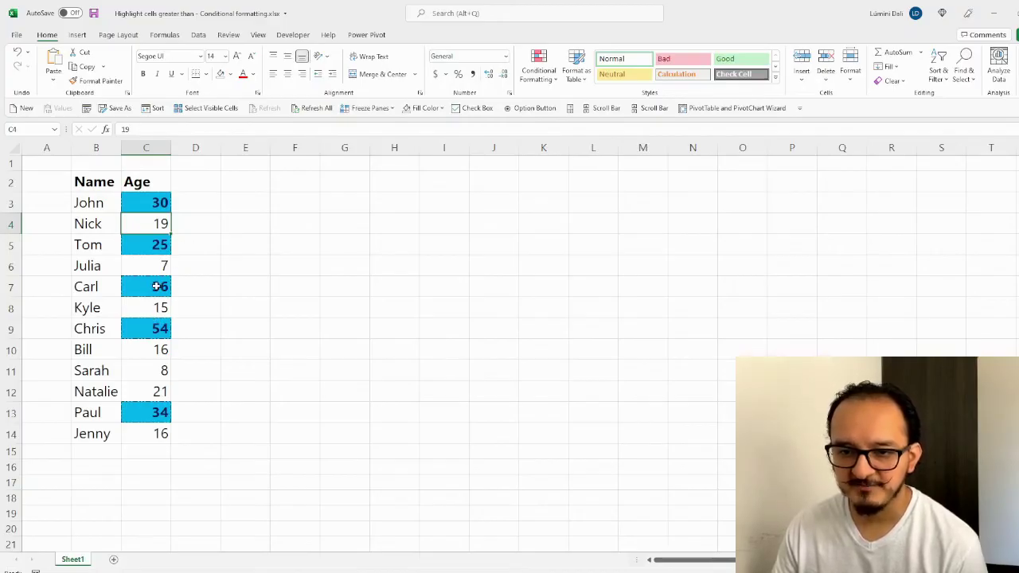
{"action": "left_click", "coordinate": [143, 411]}
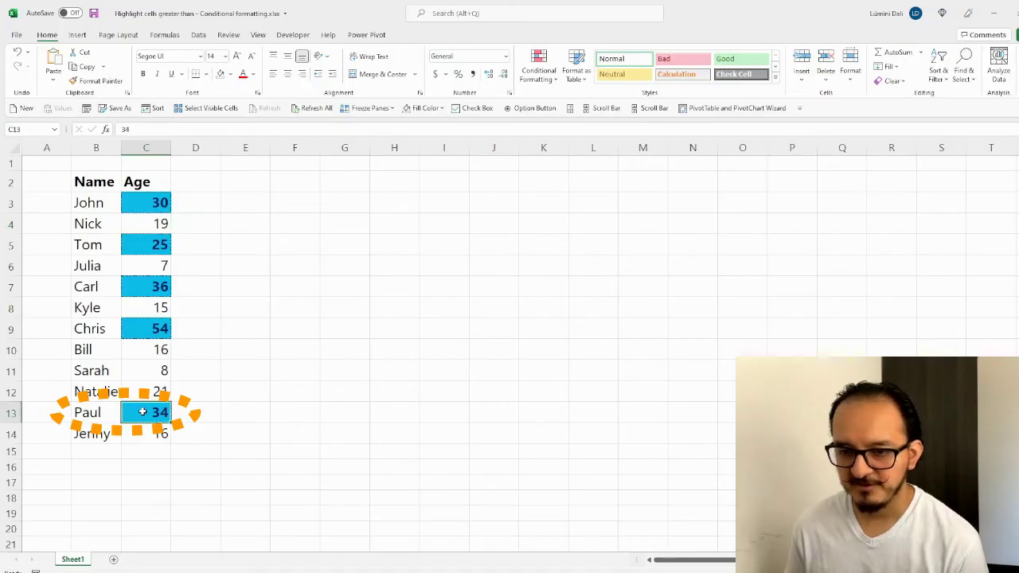
{"action": "type", "text": "10"}
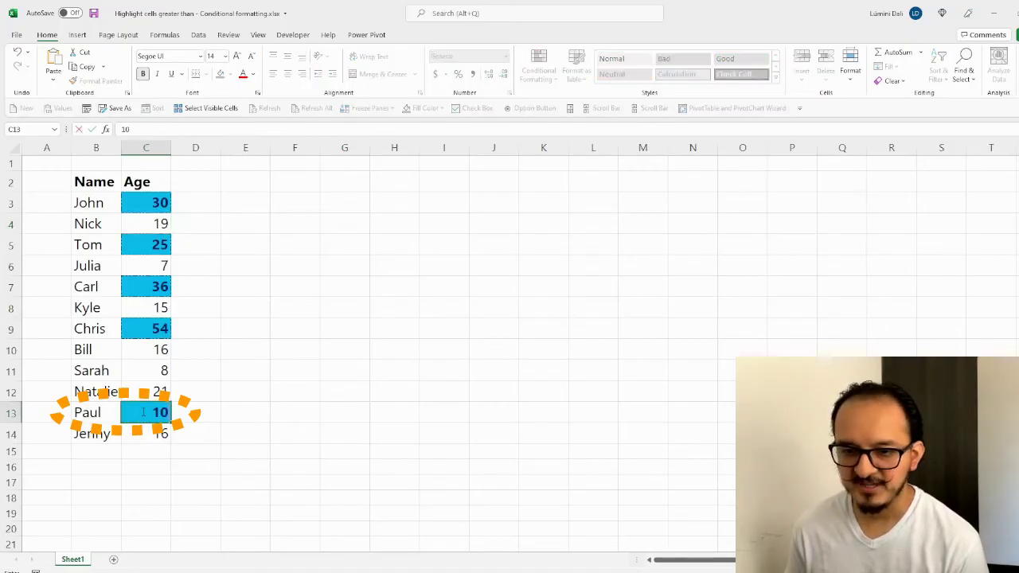
{"action": "key", "text": "Return"}
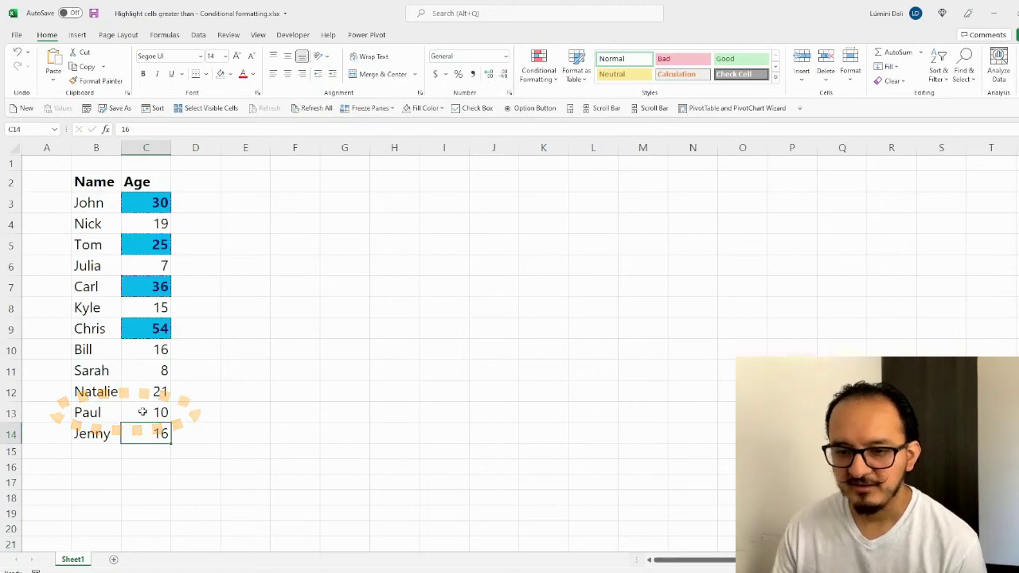